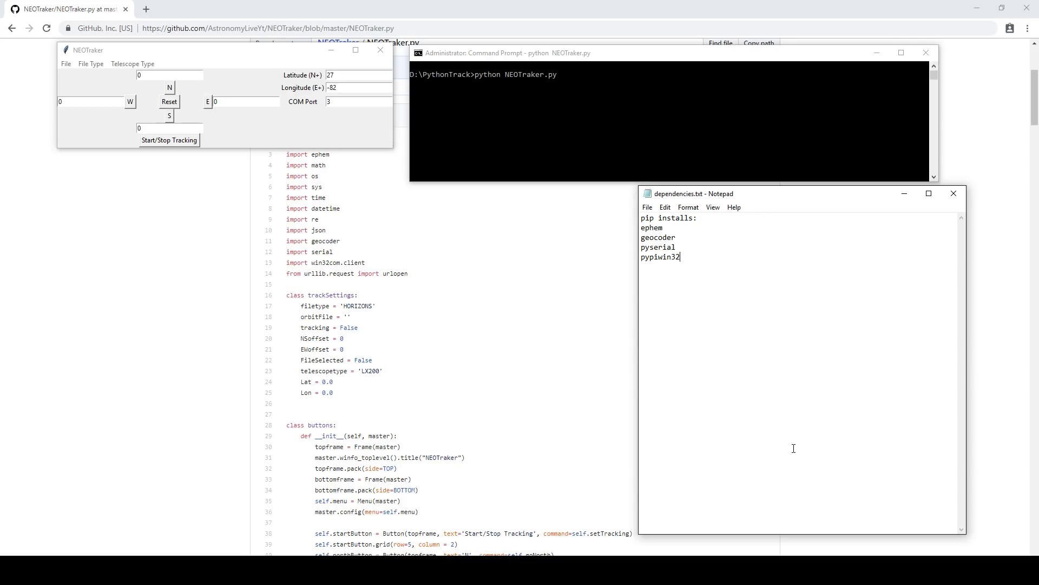
- Choose JPL HORIZONS as the orbit file type and LX200 Classic as the telescope type
{"action": "left_click", "coordinate": [93, 65]}
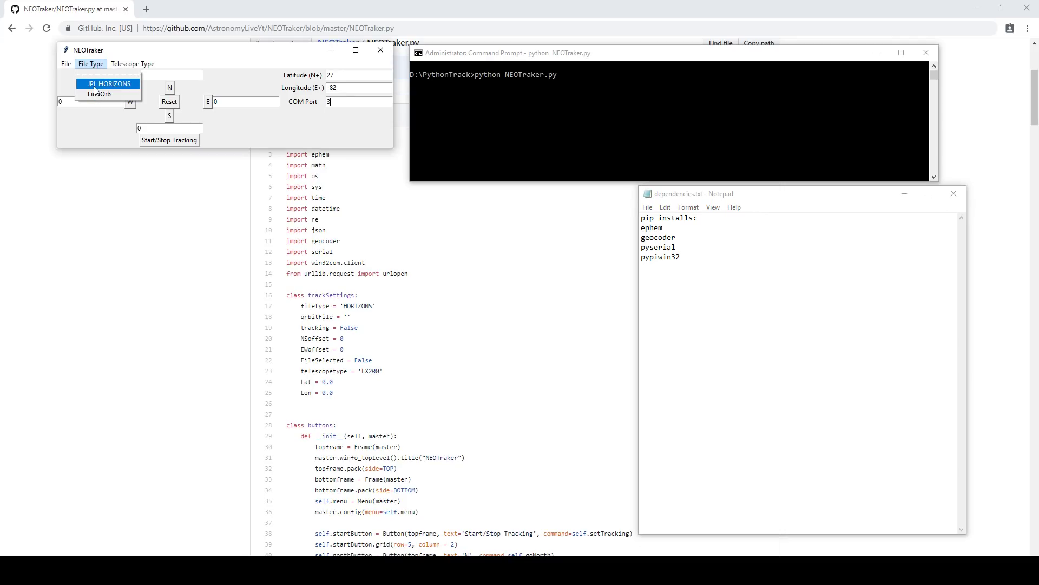
{"action": "left_click", "coordinate": [95, 84]}
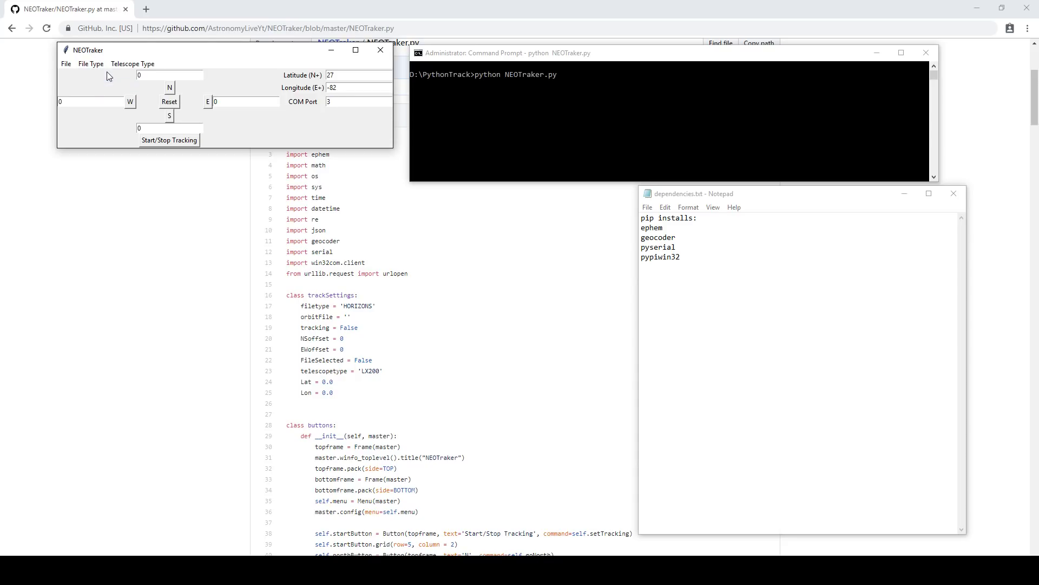
{"action": "left_click", "coordinate": [122, 65]}
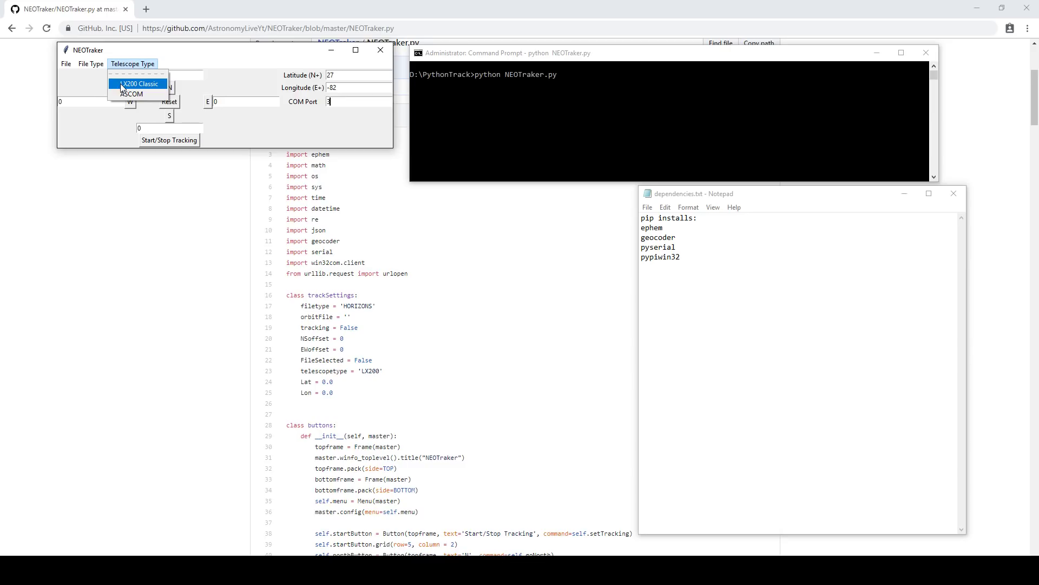
{"action": "left_click", "coordinate": [120, 84]}
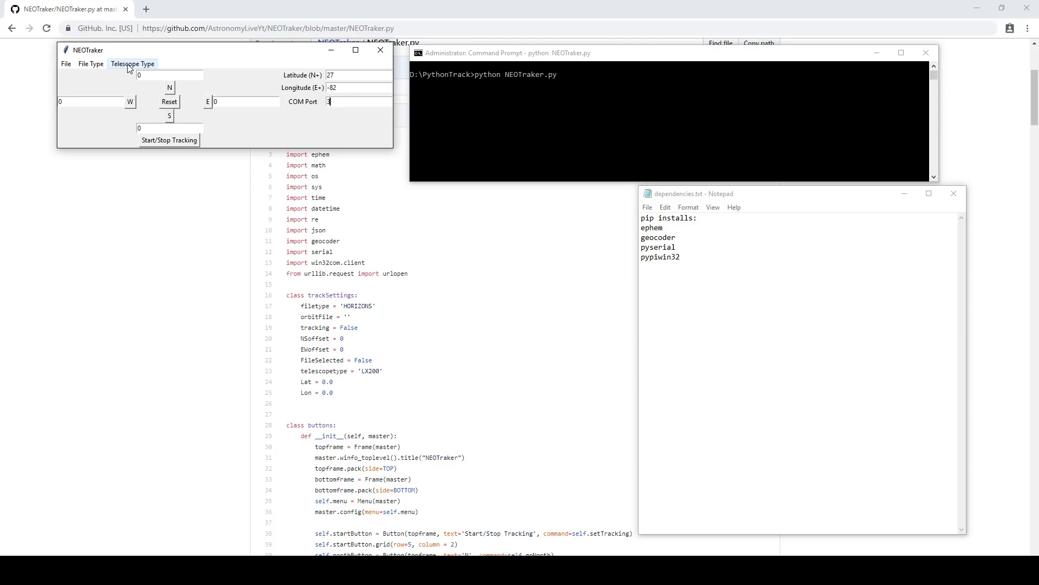
- Switch the telescope type to ASCOM, then bring up the telescope type choices again
{"action": "left_click", "coordinate": [128, 67]}
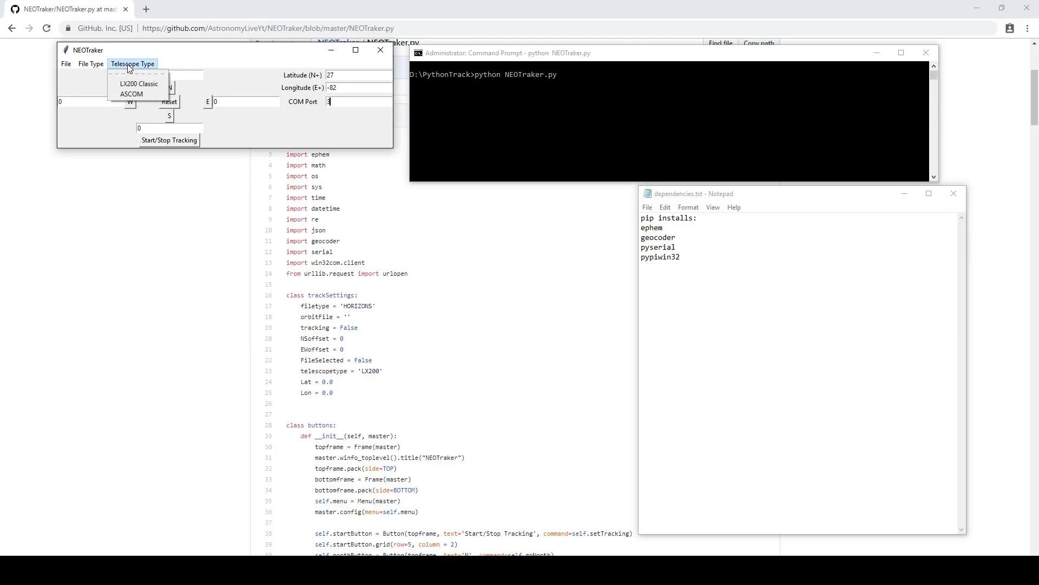
{"action": "left_click", "coordinate": [151, 96]}
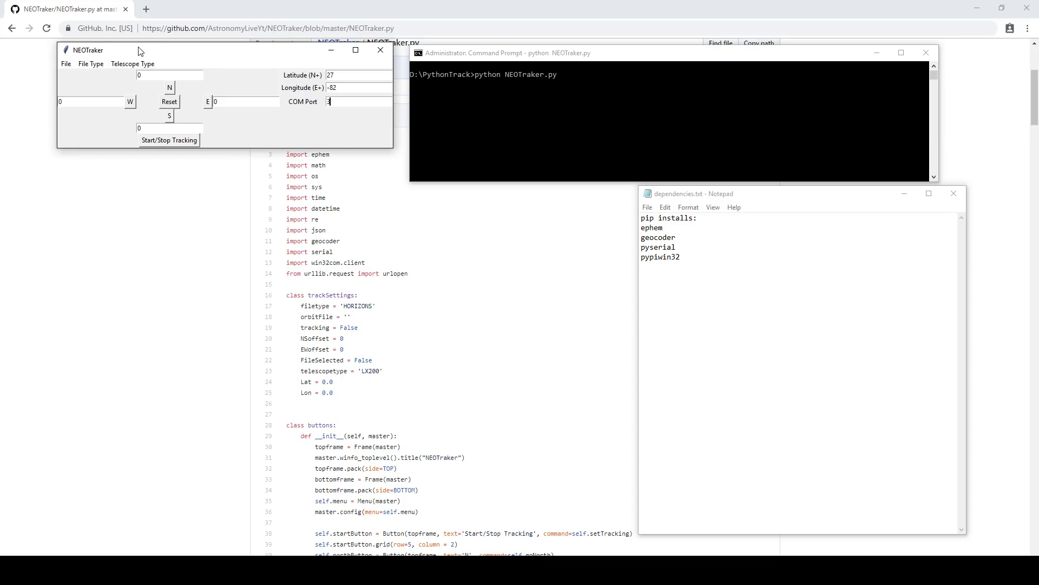
{"action": "left_click", "coordinate": [134, 64]}
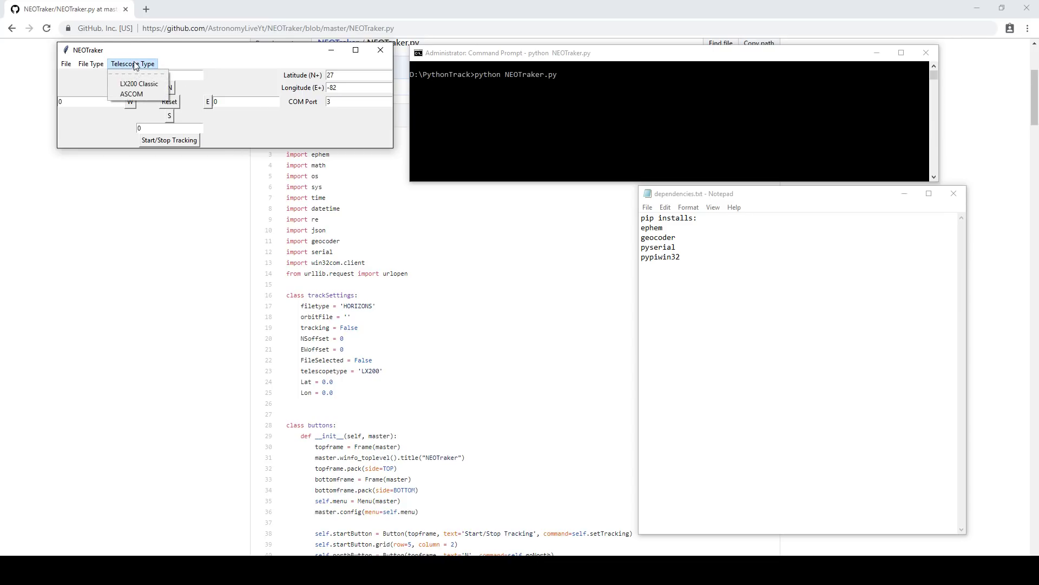
- Return the telescope type to LX200 Classic and review the COM port 3 and longitude values
{"action": "left_click", "coordinate": [150, 87]}
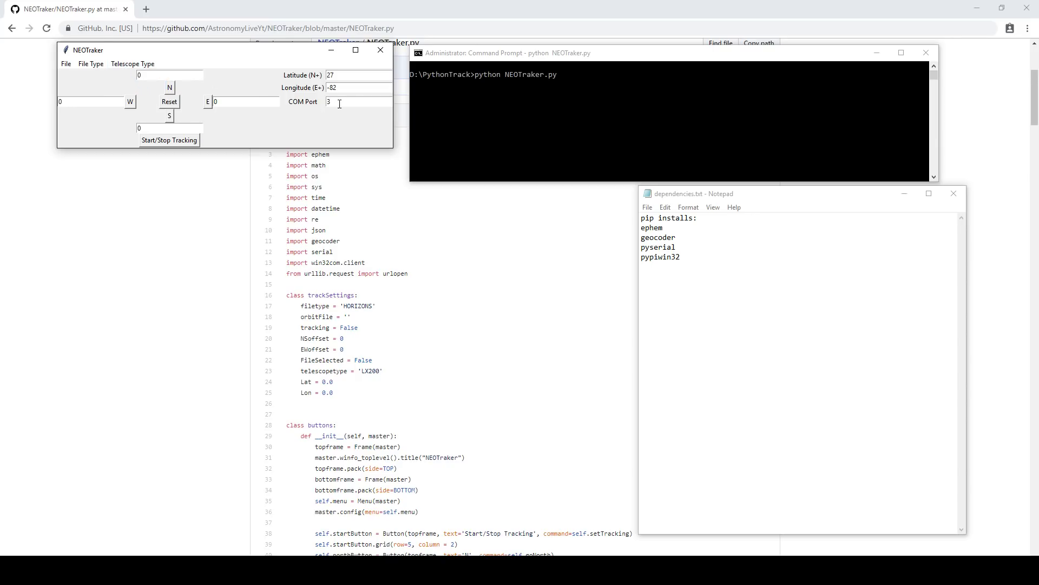
{"action": "left_click_drag", "start_coordinate": [331, 102], "coordinate": [308, 103]}
{"action": "left_click", "coordinate": [340, 88]}
{"action": "left_click", "coordinate": [91, 64]}
{"action": "left_click", "coordinate": [91, 64]}
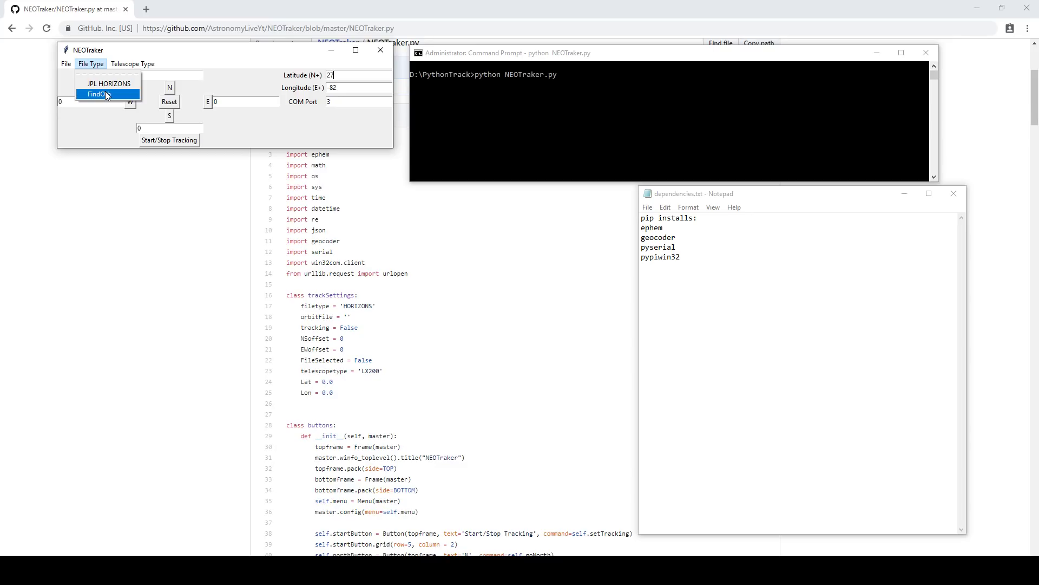
{"action": "left_click", "coordinate": [106, 91]}
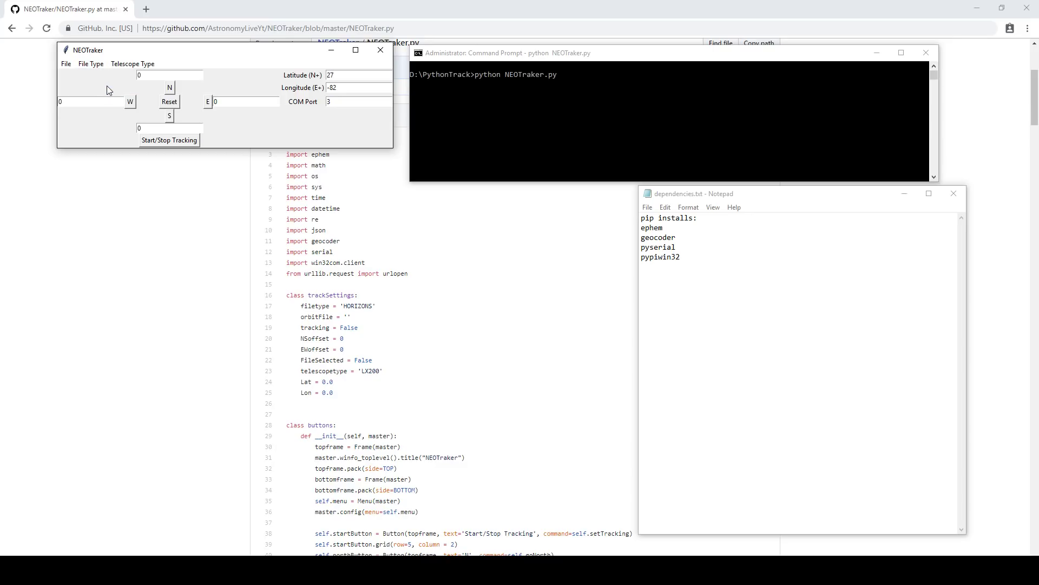
- Google 'jpl horizons web interface' in a new tab and go to the HORIZONS Web-Interface result
{"action": "left_click", "coordinate": [147, 11]}
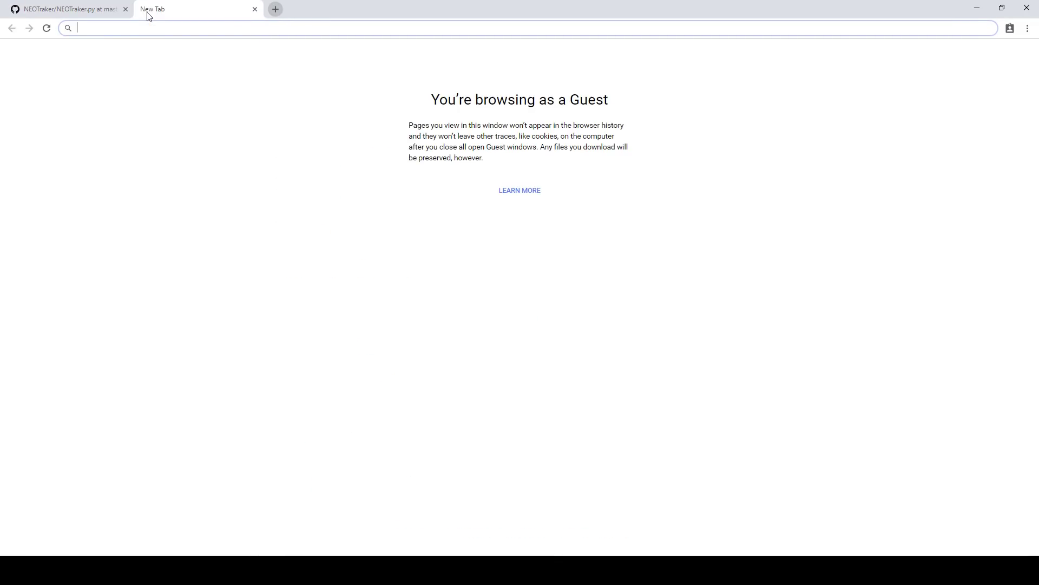
{"action": "type", "text": "jpl hor"}
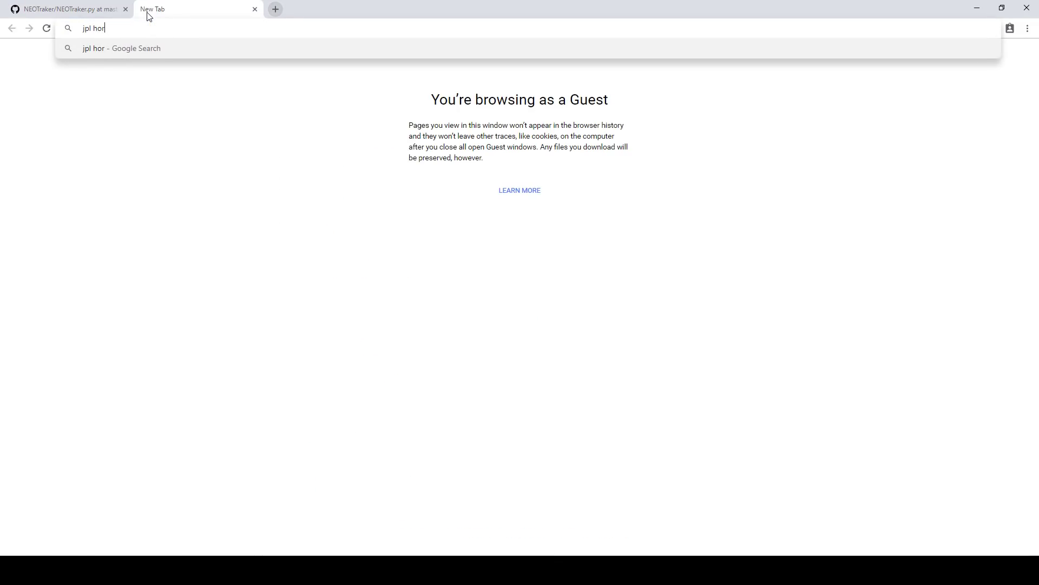
{"action": "type", "text": "izons web inter"}
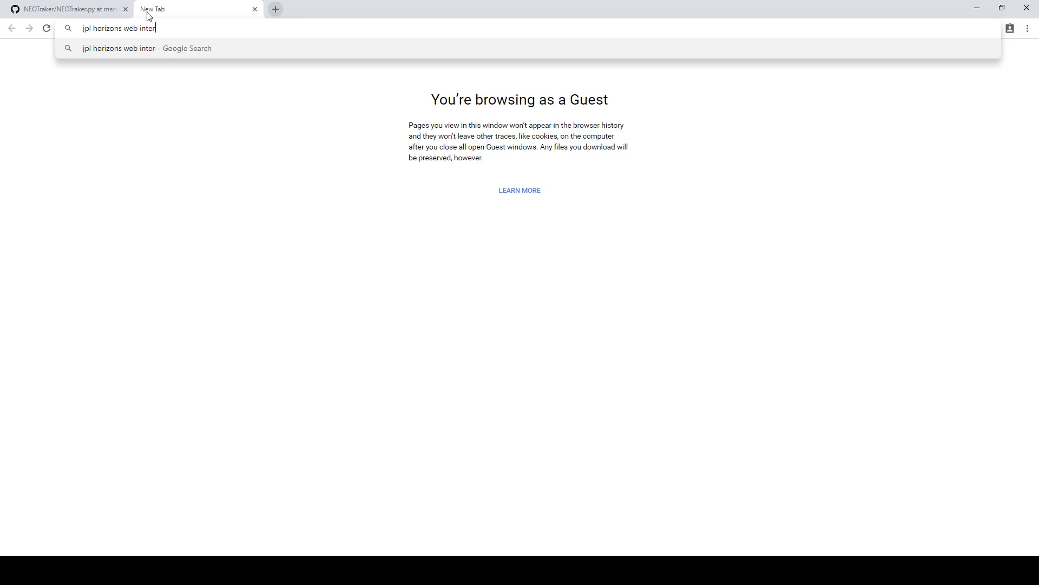
{"action": "type", "text": "face"}
{"action": "key", "text": "Return"}
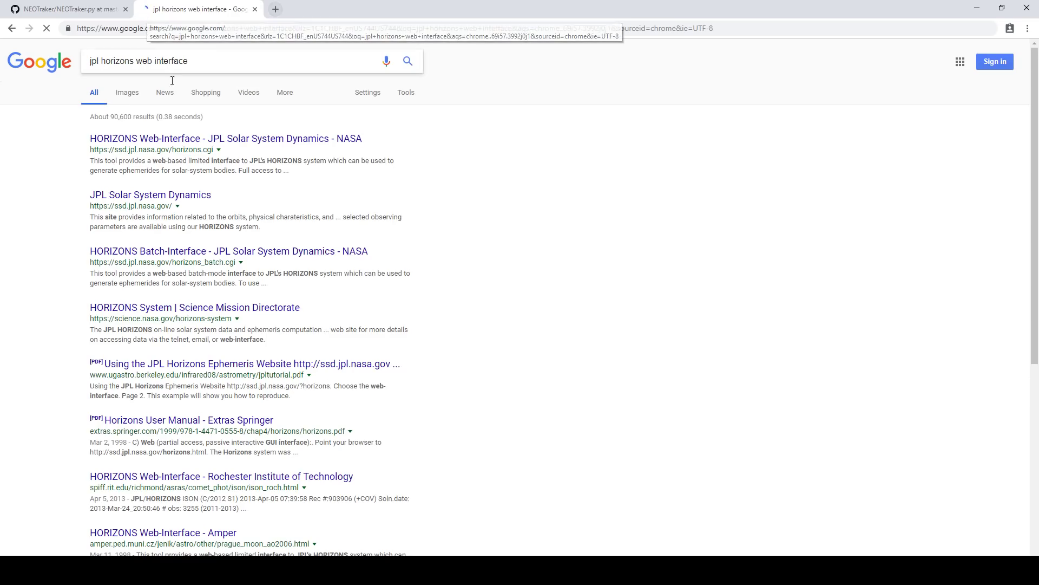
{"action": "left_click", "coordinate": [177, 139]}
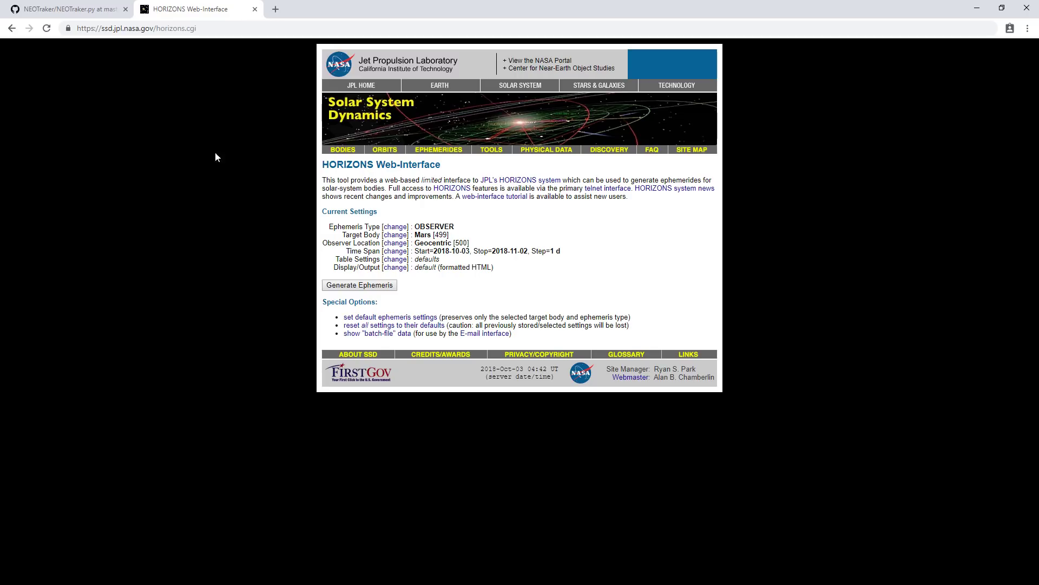
- Set the HORIZONS ephemeris type to Orbital Elements
{"action": "left_click", "coordinate": [394, 228]}
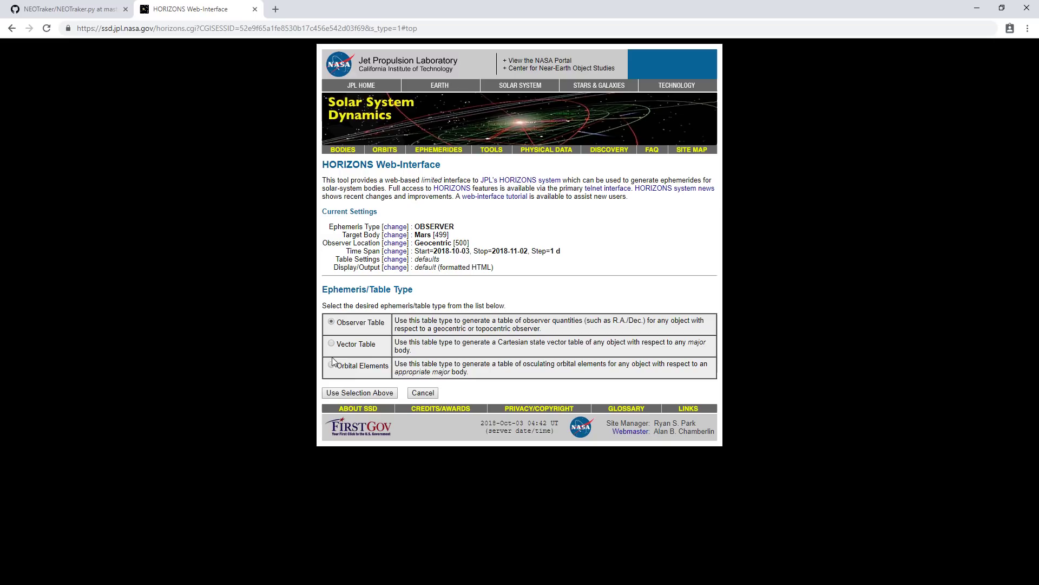
{"action": "left_click", "coordinate": [332, 365]}
{"action": "left_click", "coordinate": [354, 394]}
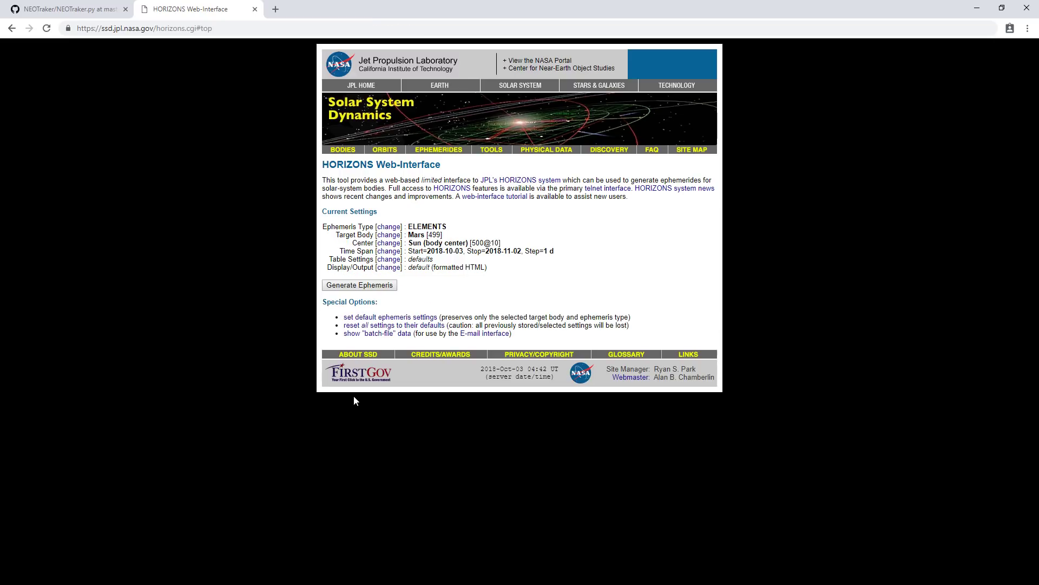
- Search bodies for 'Tesla' and make SpaceX Roadster (Tesla) the target body
{"action": "left_click", "coordinate": [397, 237]}
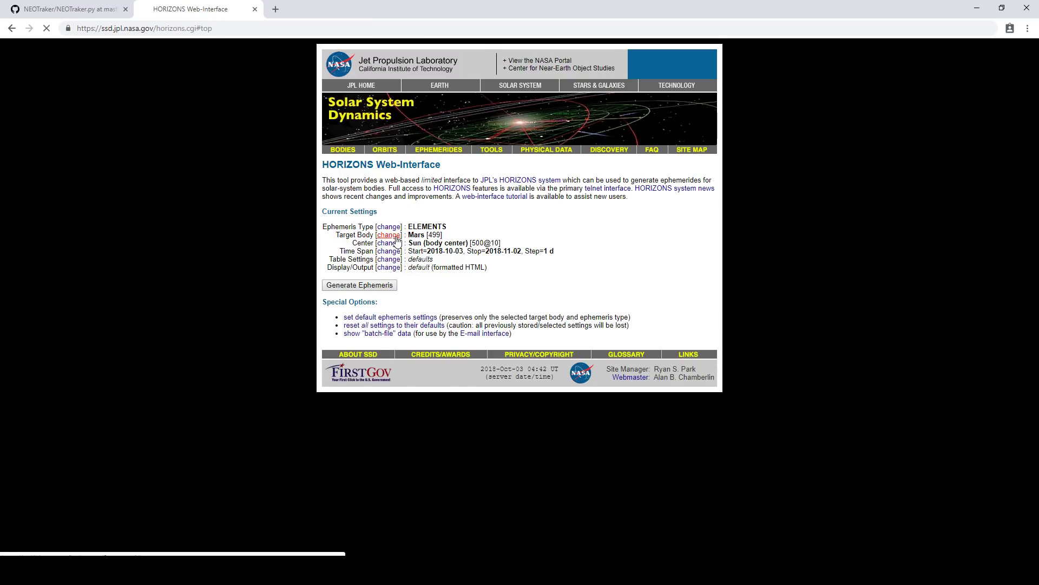
{"action": "left_click", "coordinate": [367, 314]}
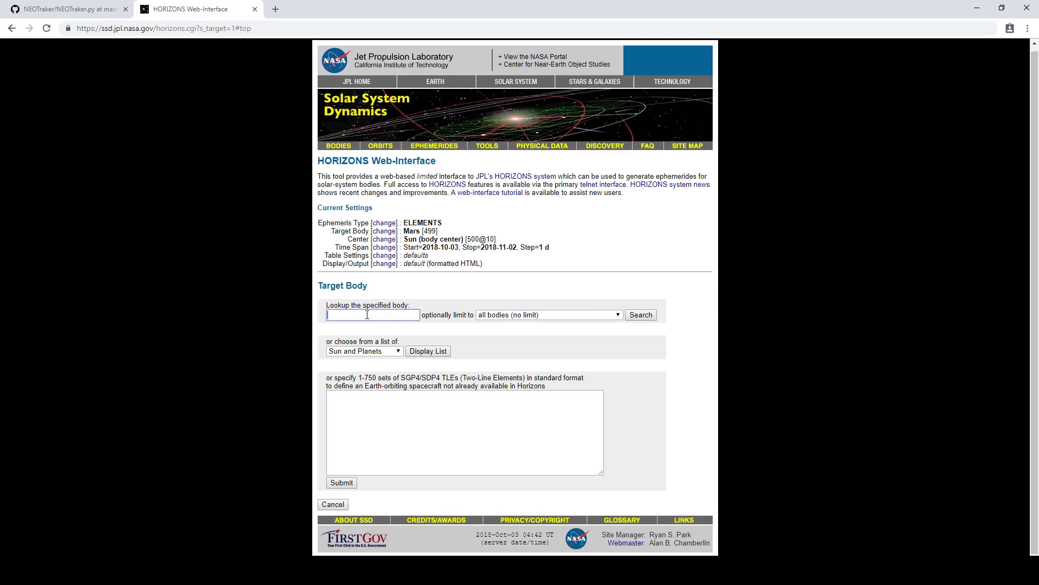
{"action": "type", "text": "Tesla"}
{"action": "left_click", "coordinate": [641, 315]}
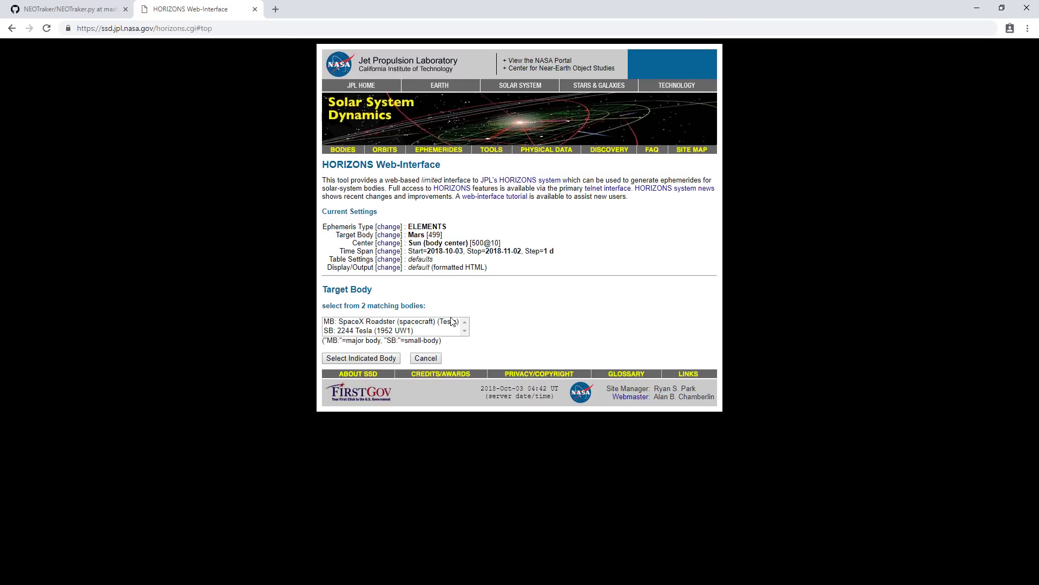
{"action": "left_click", "coordinate": [379, 362]}
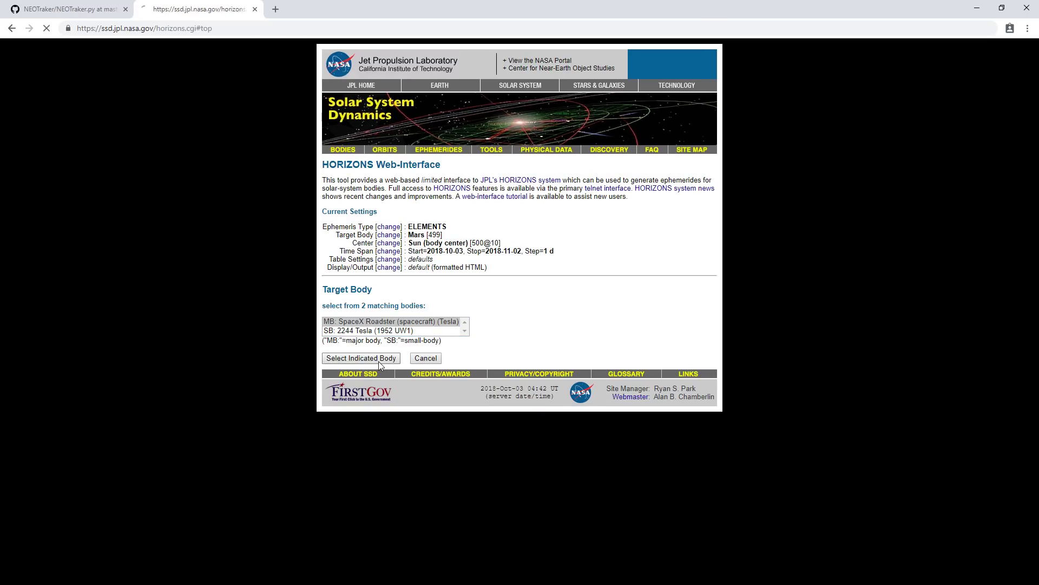
{"action": "left_click", "coordinate": [388, 245]}
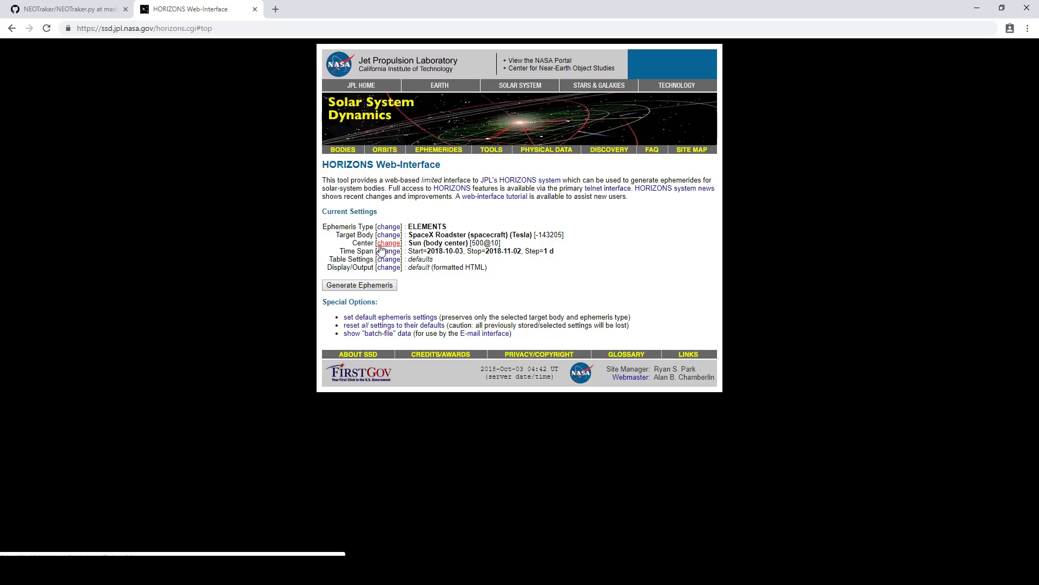
{"action": "left_click", "coordinate": [390, 251]}
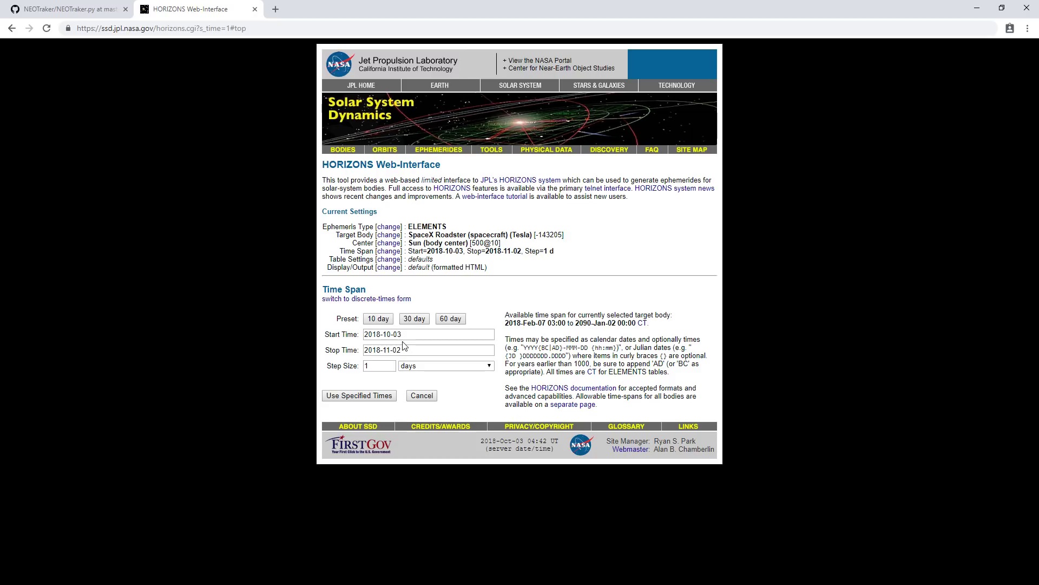
{"action": "left_click", "coordinate": [407, 335]}
{"action": "left_click", "coordinate": [406, 352]}
{"action": "left_click", "coordinate": [411, 335]}
{"action": "left_click", "coordinate": [407, 351]}
{"action": "left_click", "coordinate": [377, 398]}
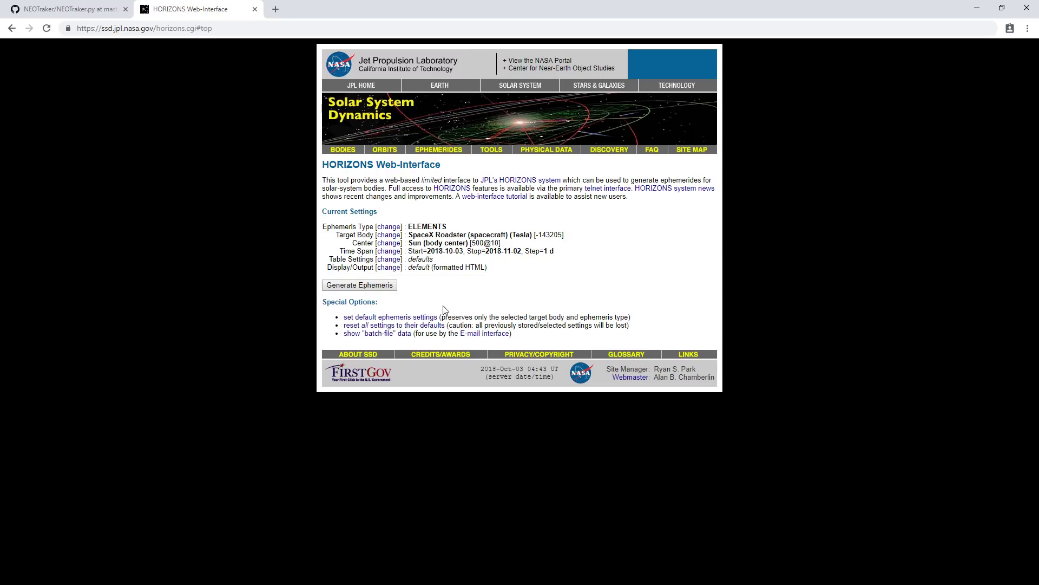
- Set output to download/save as plain text and generate the ephemeris as horizons_results.txt
{"action": "left_click", "coordinate": [390, 268]}
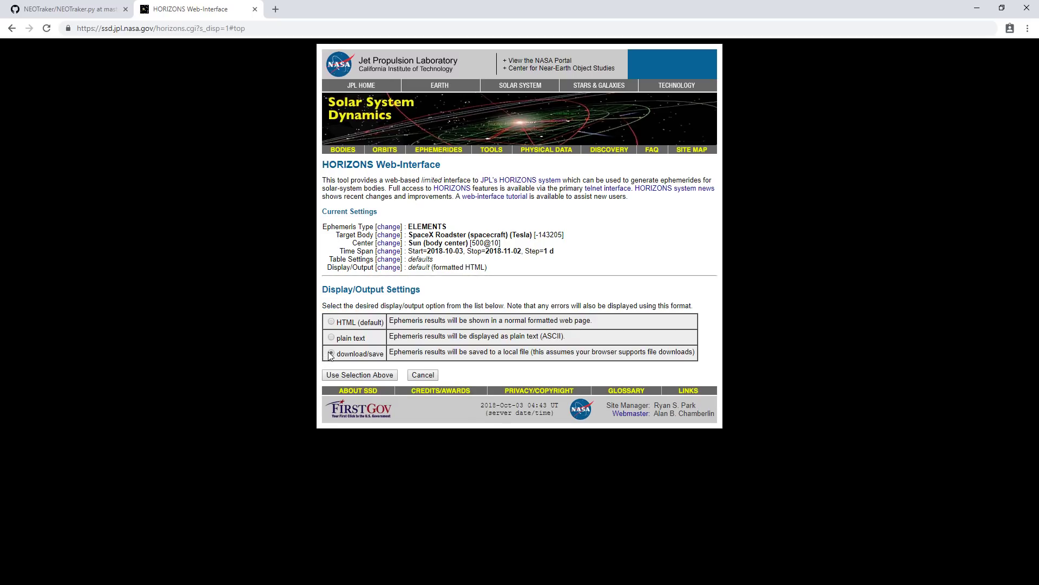
{"action": "left_click", "coordinate": [331, 353]}
{"action": "left_click", "coordinate": [378, 376]}
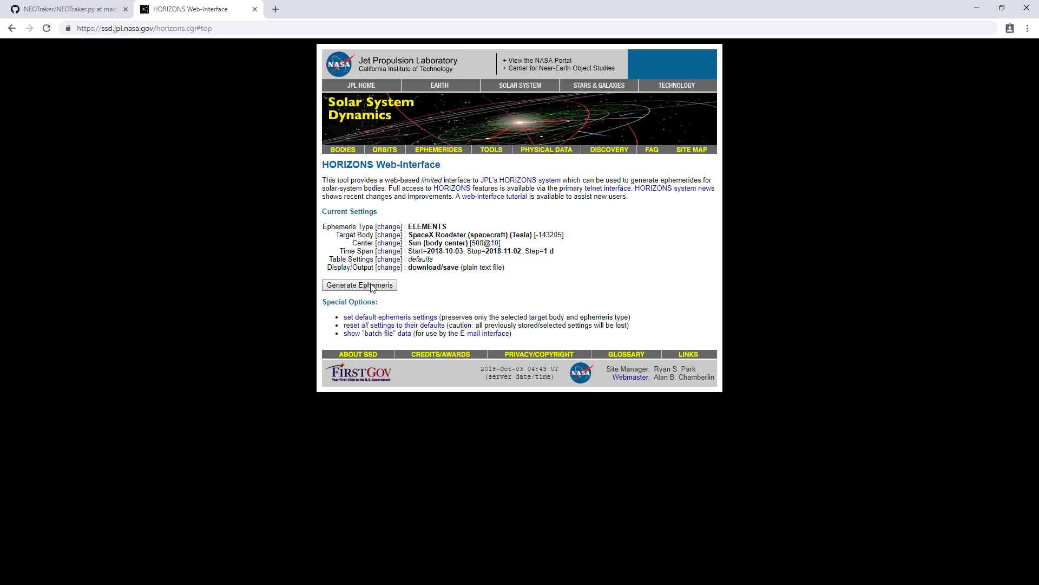
{"action": "left_click", "coordinate": [373, 286]}
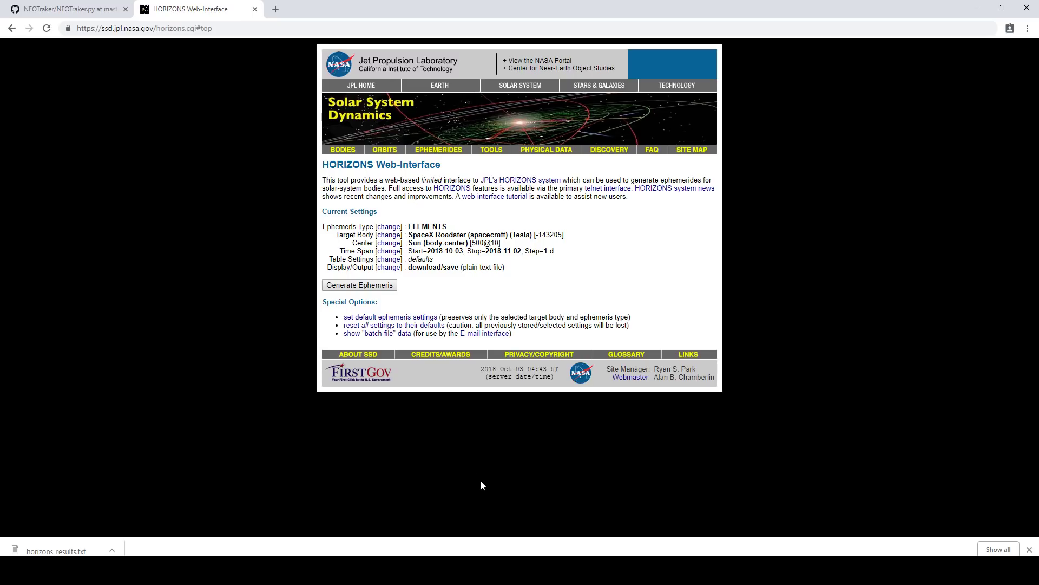
- Back in NEOTraker, load oumuamuajpl.txt from the PythonTrack folder as the orbit data file
{"action": "key", "text": "alt+Tab"}
{"action": "left_click", "coordinate": [66, 63]}
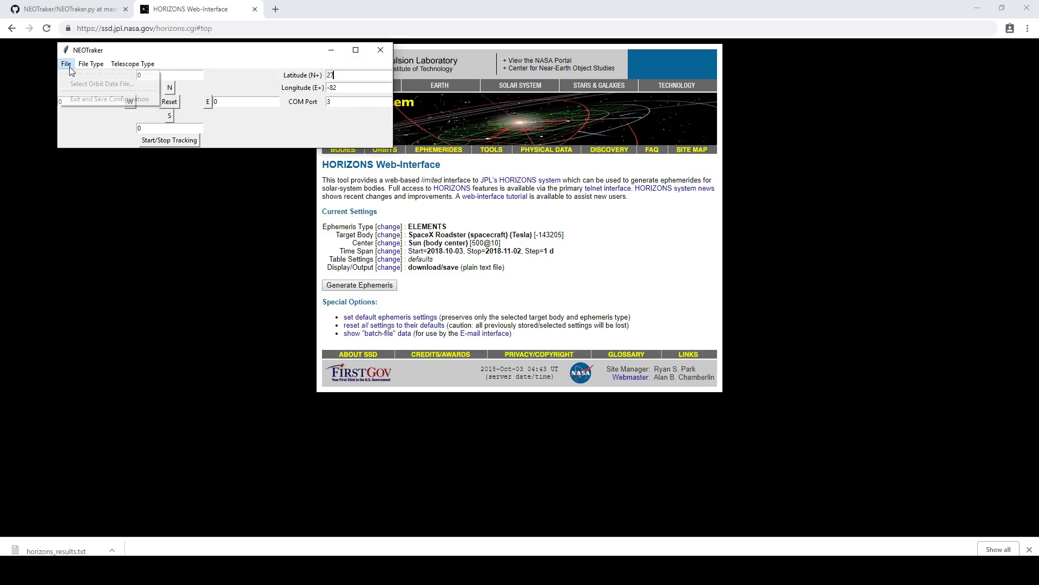
{"action": "left_click", "coordinate": [72, 81]}
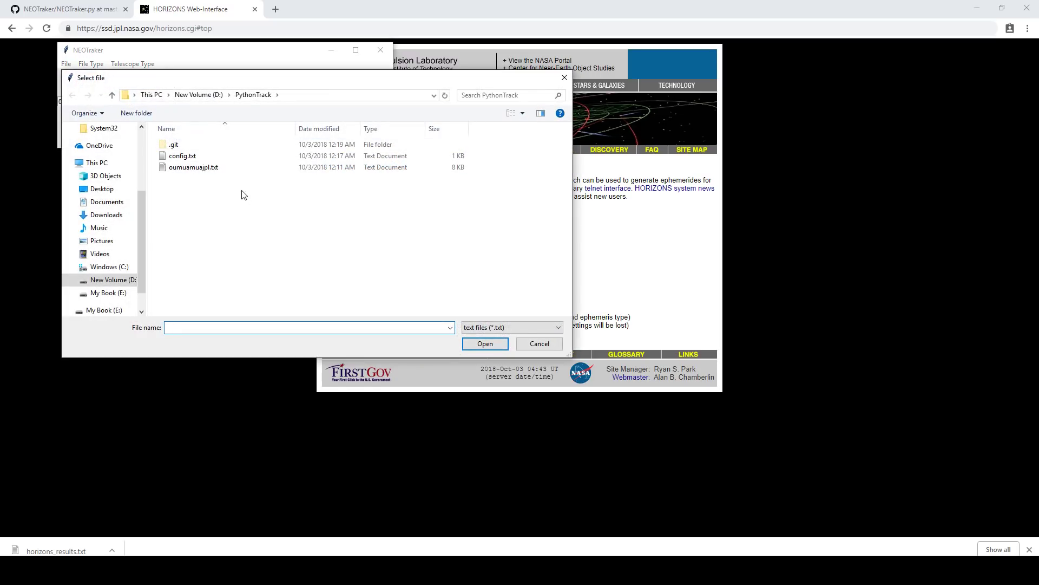
{"action": "left_click", "coordinate": [206, 167]}
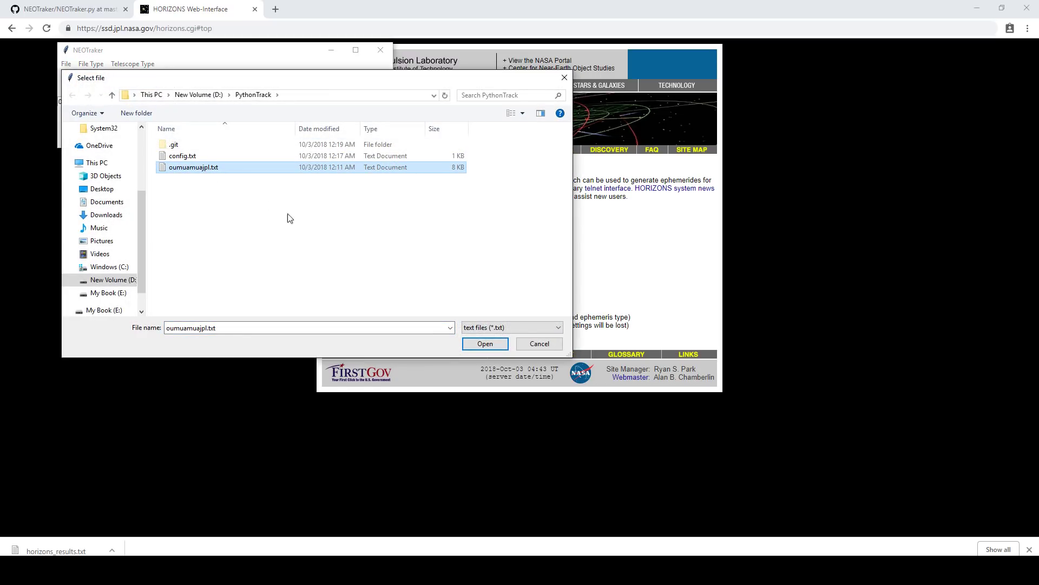
{"action": "left_click", "coordinate": [485, 344]}
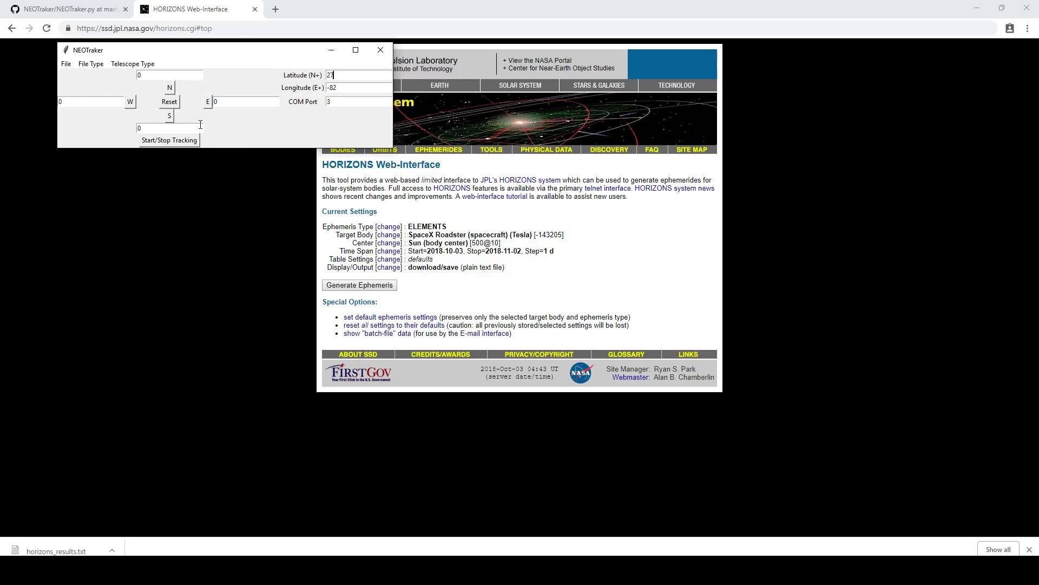
{"action": "left_click", "coordinate": [176, 75]}
- Enter an east offset of 10, nudge it up one step, then reset all offsets to 0
{"action": "left_click_drag", "start_coordinate": [221, 102], "coordinate": [209, 108]}
{"action": "type", "text": "10"}
{"action": "left_click", "coordinate": [209, 102]}
{"action": "left_click", "coordinate": [169, 102]}
- Start tracking and watch the console stream :Sr 0:10:23# and :Sd 24*32:45# commands
{"action": "left_click", "coordinate": [181, 140]}
{"action": "left_click", "coordinate": [333, 572]}
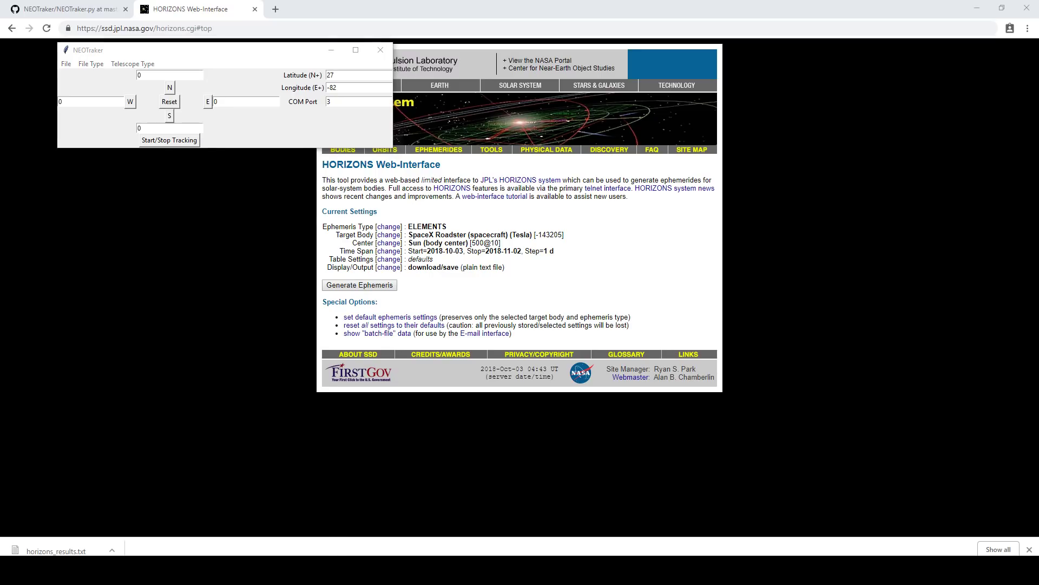
{"action": "left_click", "coordinate": [174, 141]}
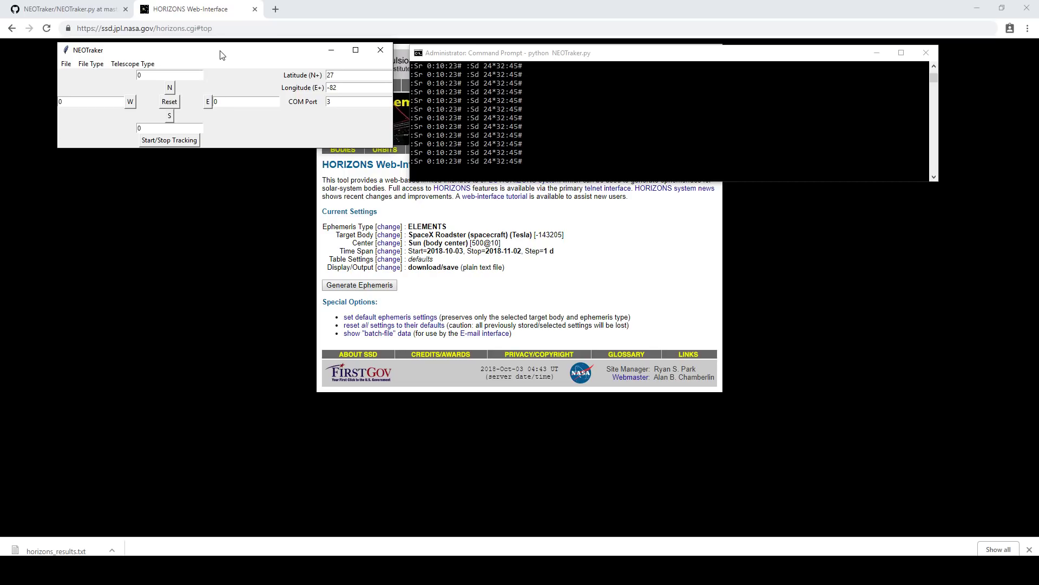
- Shift NEOTraker slightly down and right and nudge the console left so both sit side by side
{"action": "left_click_drag", "start_coordinate": [220, 54], "coordinate": [220, 69]}
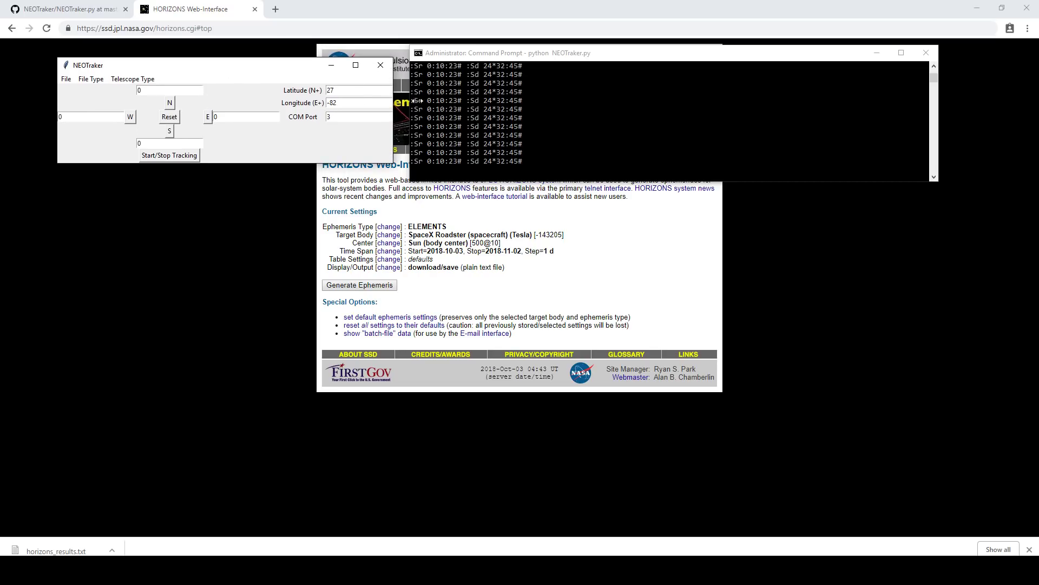
{"action": "left_click_drag", "start_coordinate": [486, 61], "coordinate": [464, 65]}
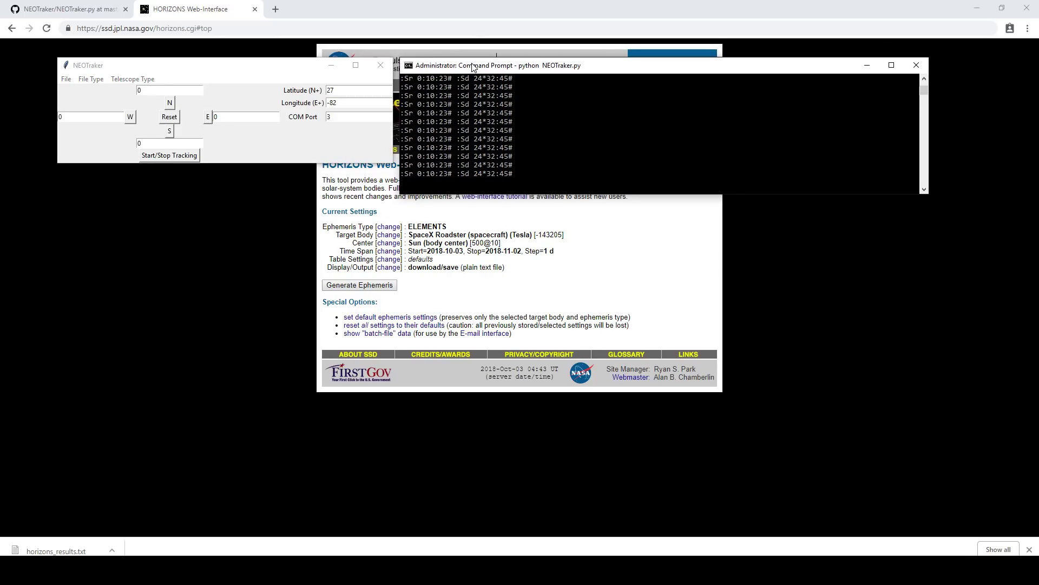
{"action": "left_click_drag", "start_coordinate": [276, 67], "coordinate": [282, 70]}
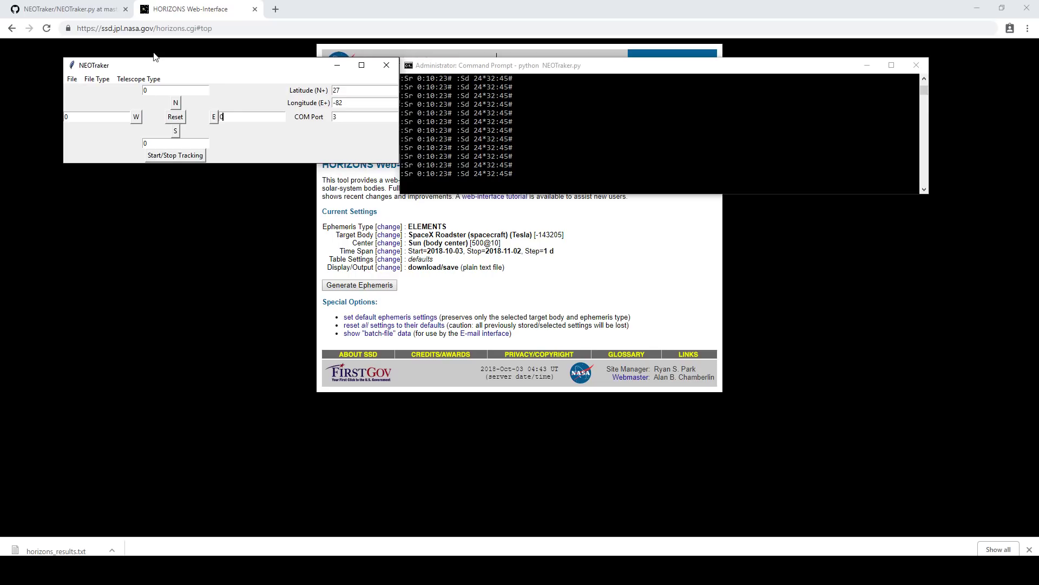
- Show the NEOTraker.py source on GitHub and scroll to its imports and trackSettings class
{"action": "left_click", "coordinate": [91, 11]}
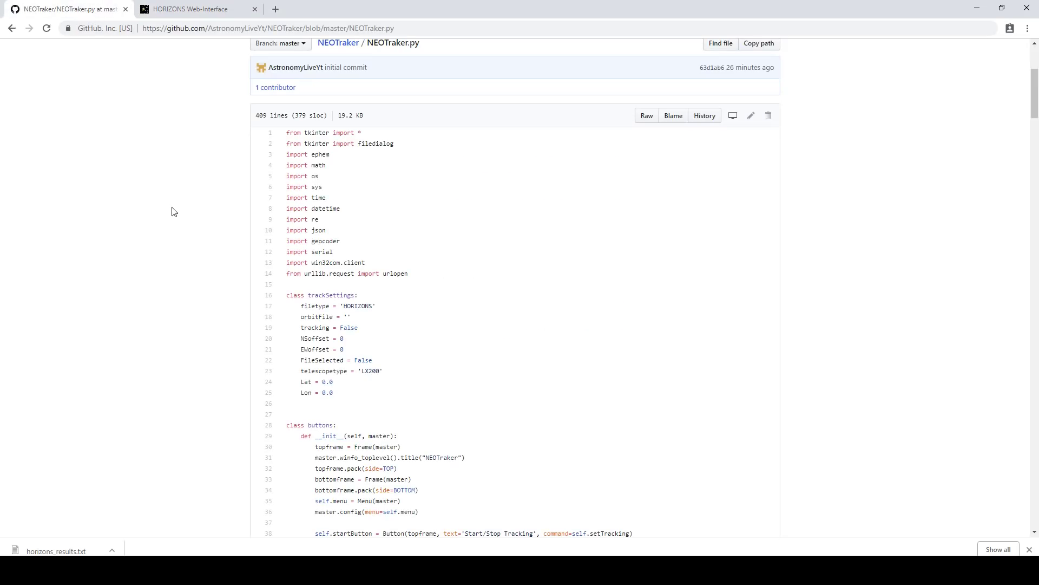
{"action": "scroll", "coordinate": [173, 211], "scroll_direction": "down", "scroll_amount": 1}
{"action": "scroll", "coordinate": [173, 211], "scroll_direction": "up", "scroll_amount": 3}
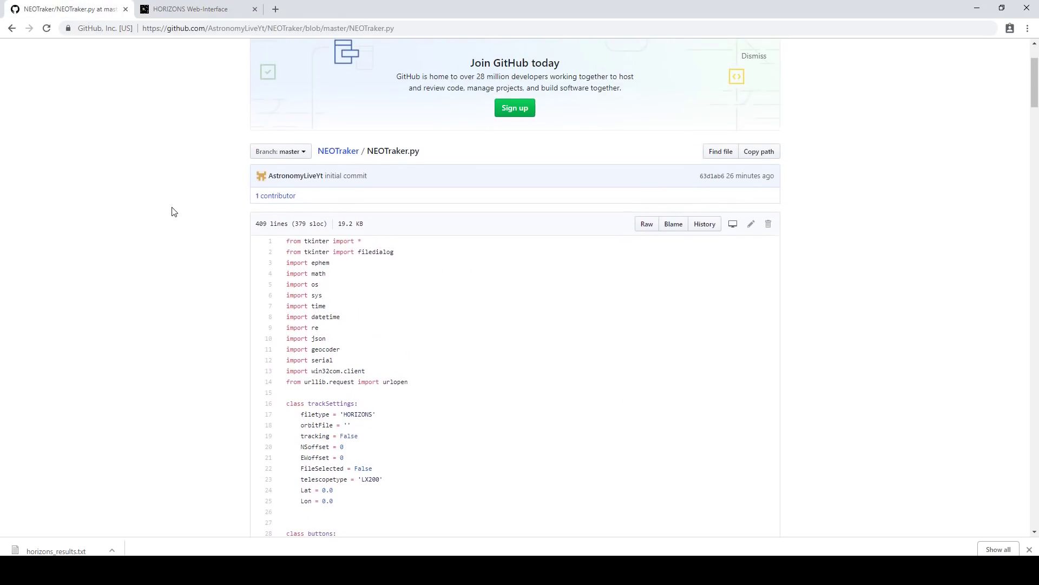
{"action": "scroll", "coordinate": [173, 211], "scroll_direction": "down", "scroll_amount": 2}
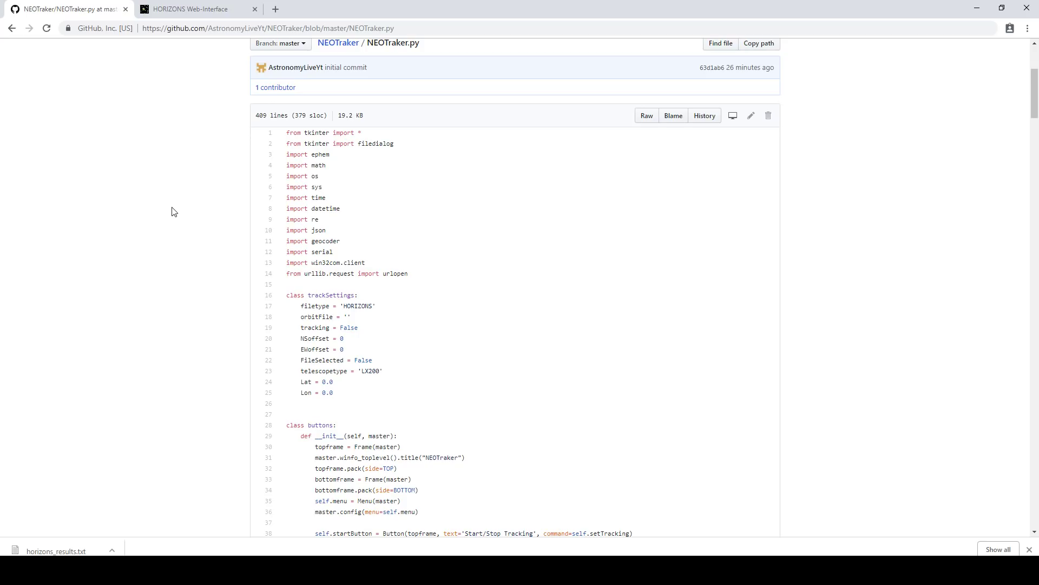
{"action": "scroll", "coordinate": [174, 210], "scroll_direction": "down", "scroll_amount": 1}
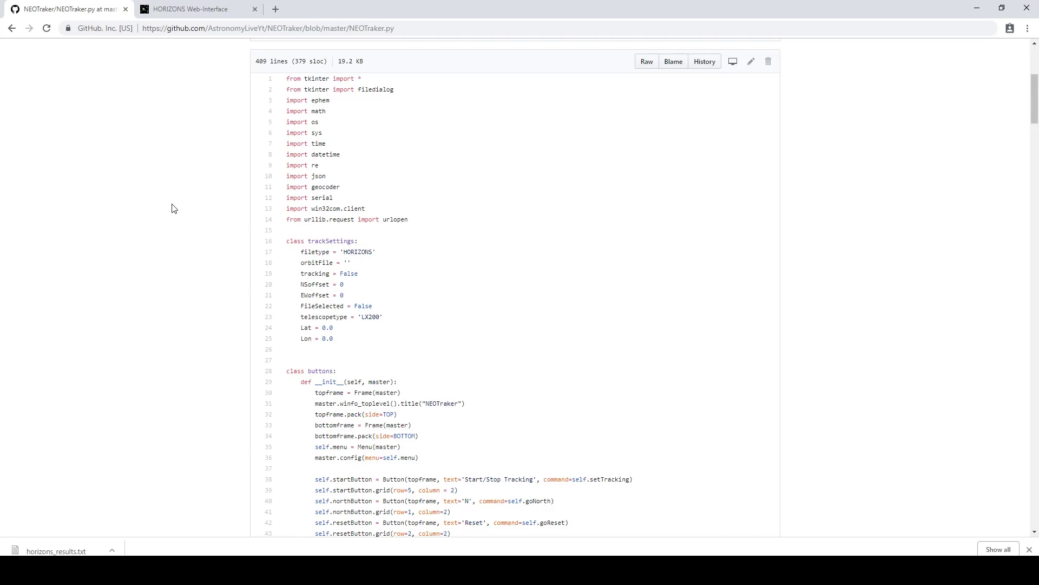